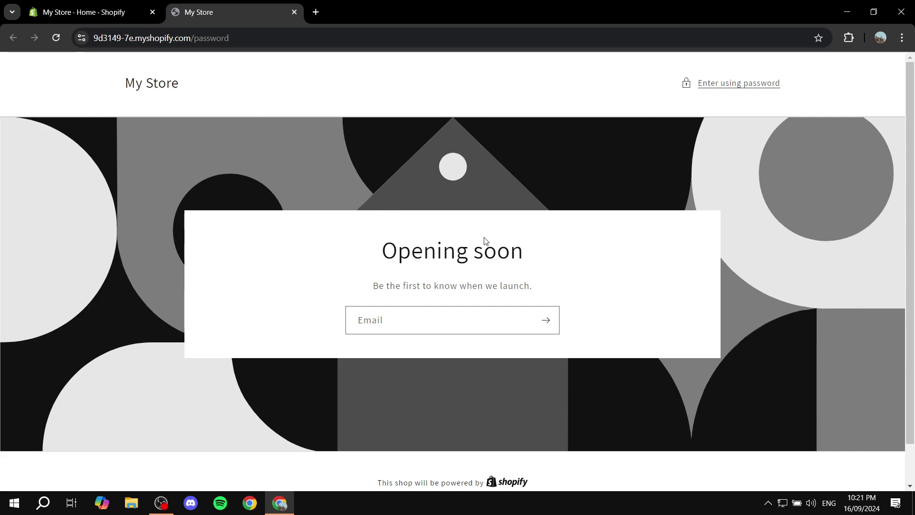
Highlight the Opening soon heading, then close the storefront and go to Online Store Preferences.
drag(381, 261, 605, 260)
click(607, 260)
click(295, 12)
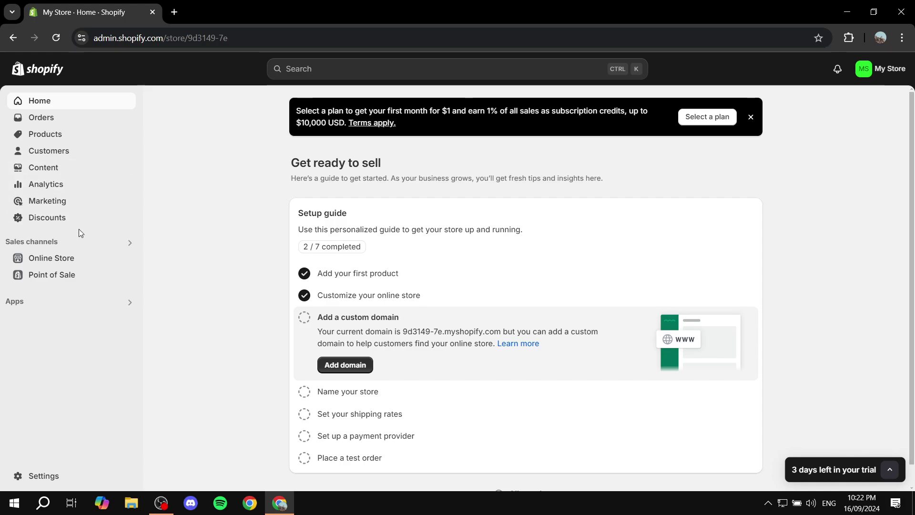
click(43, 264)
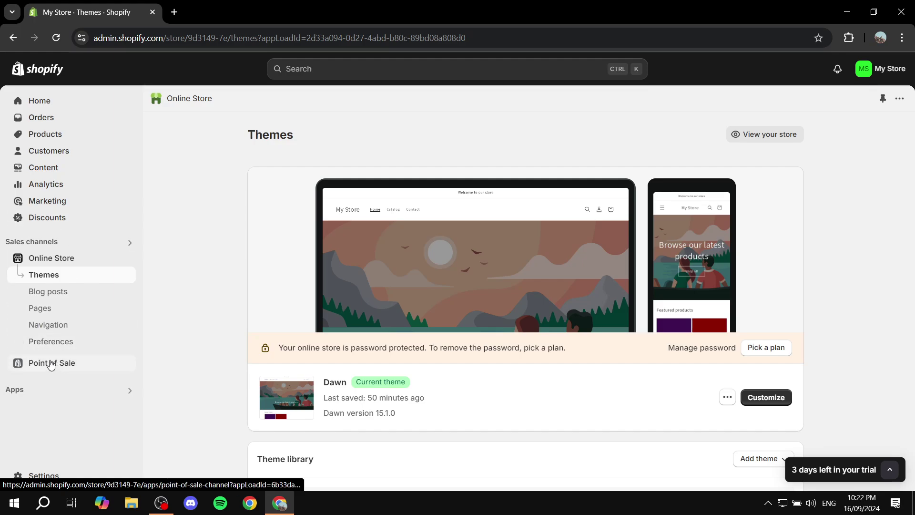
click(47, 342)
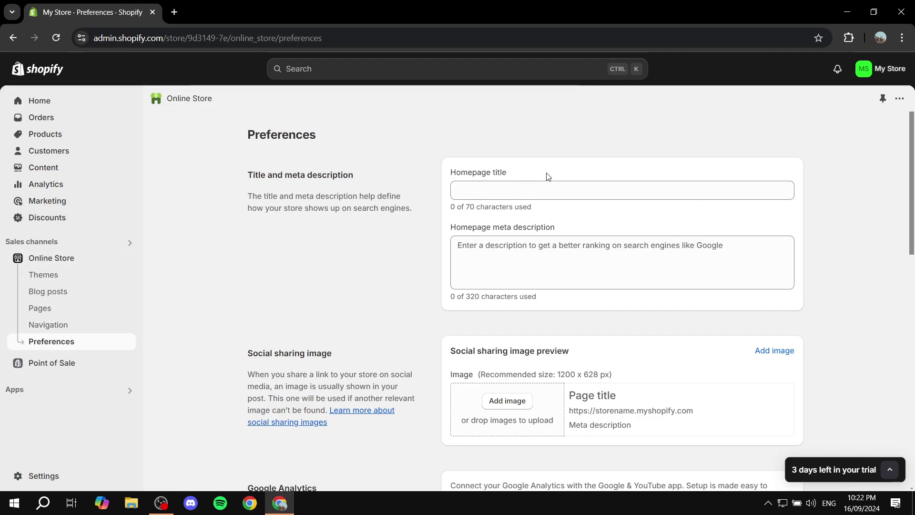
Scroll to Password protection and highlight its heading, description and restrict-access option.
scroll(549, 179, down, 2)
scroll(548, 182, down, 4)
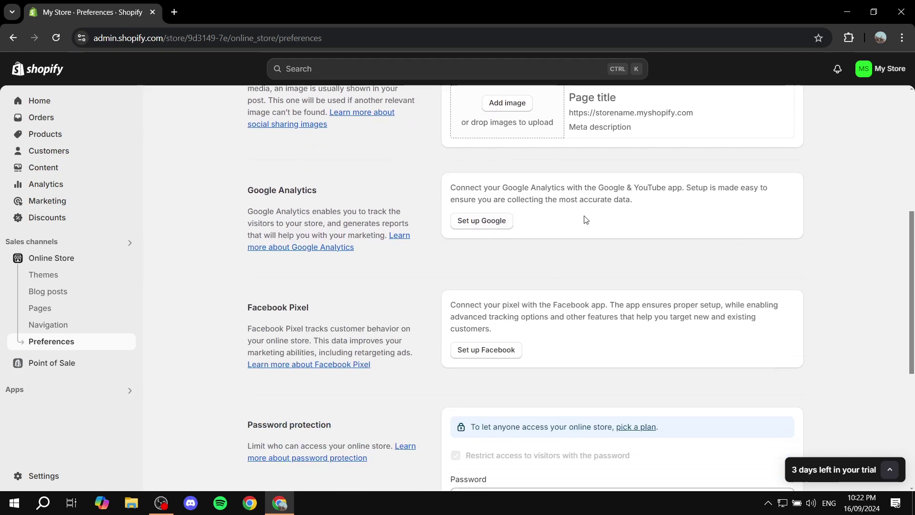
scroll(586, 219, down, 6)
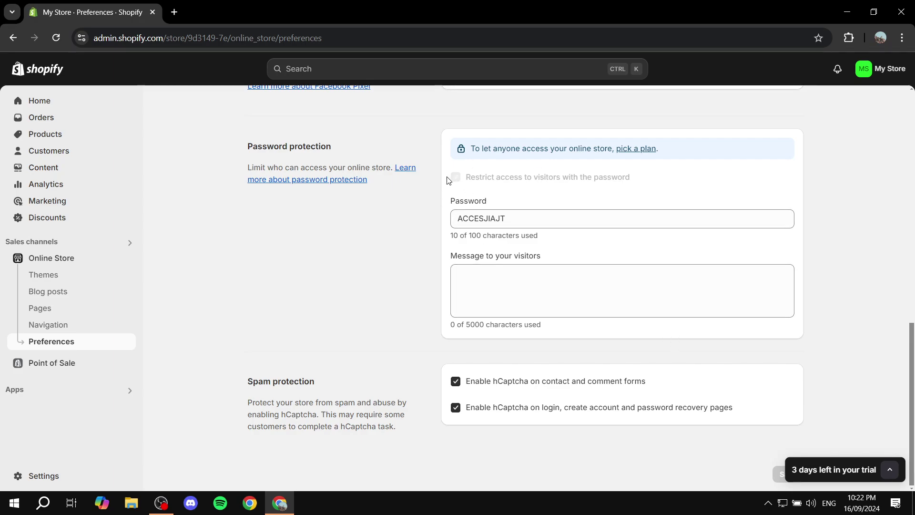
drag(238, 147, 345, 147)
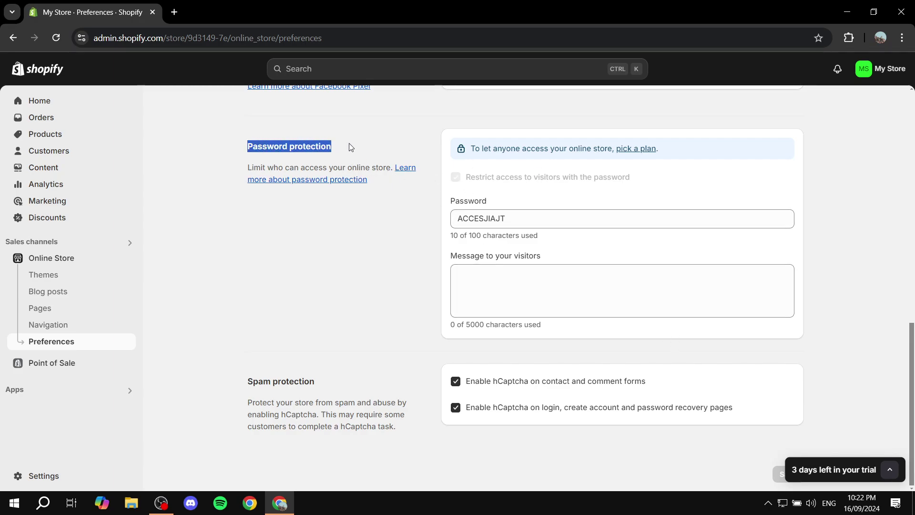
click(283, 162)
drag(245, 167, 390, 166)
click(391, 196)
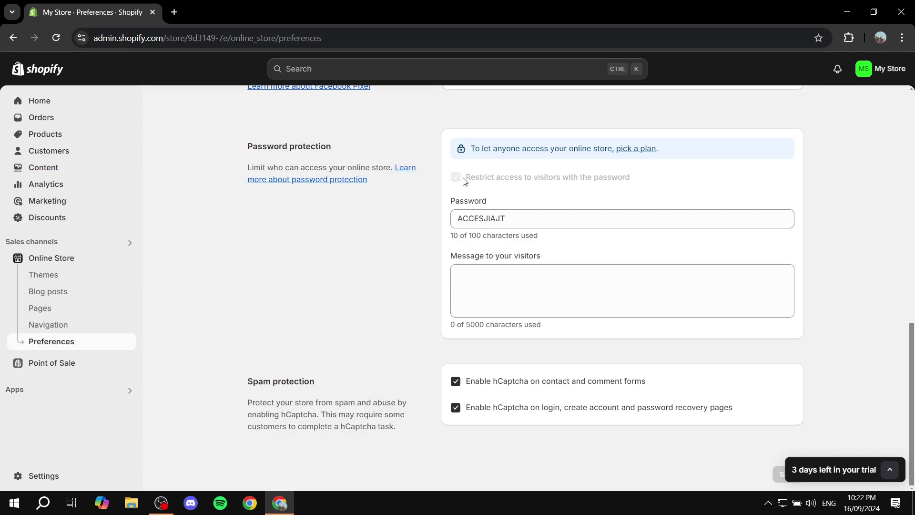
drag(465, 181, 646, 181)
click(645, 180)
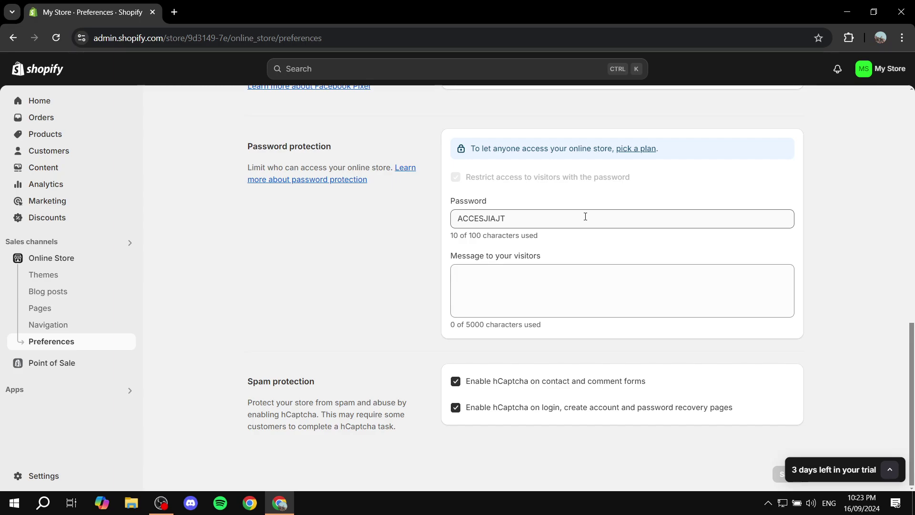
Replace the store password with a new 17-character password.
double_click(450, 201)
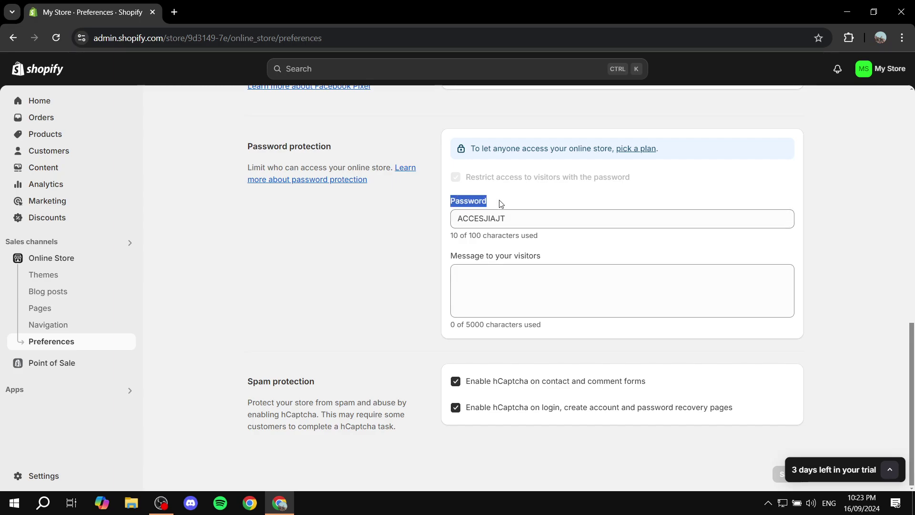
click(532, 220)
drag(532, 220, 397, 223)
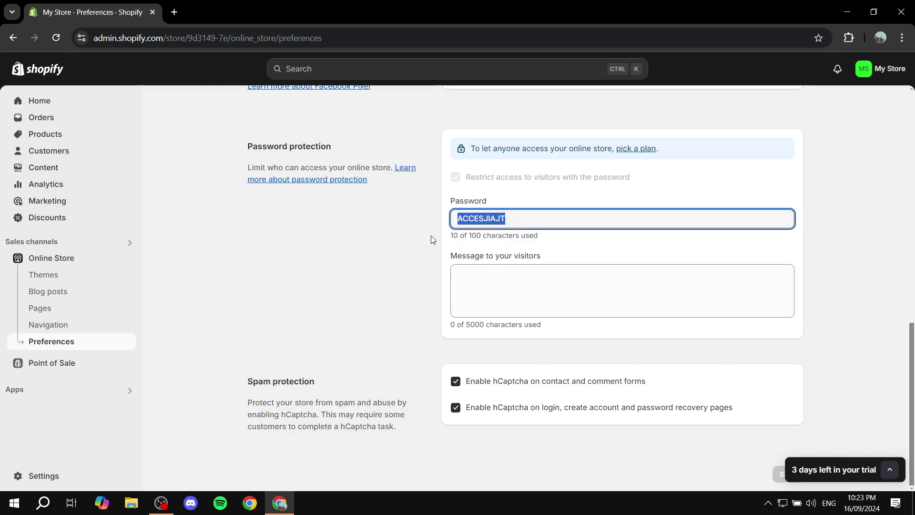
key(BackSpace)
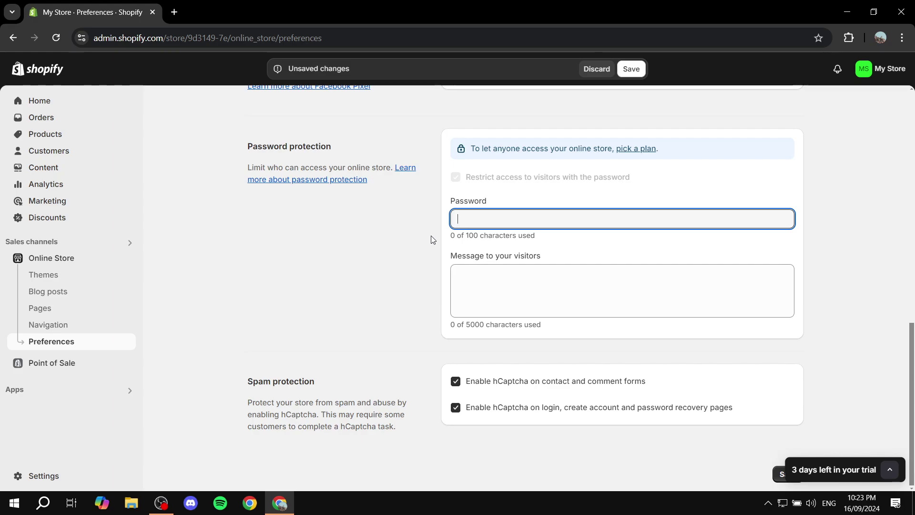
text(Add youe)
key(BackSpace)
key(BackSpace)
text(r pa)
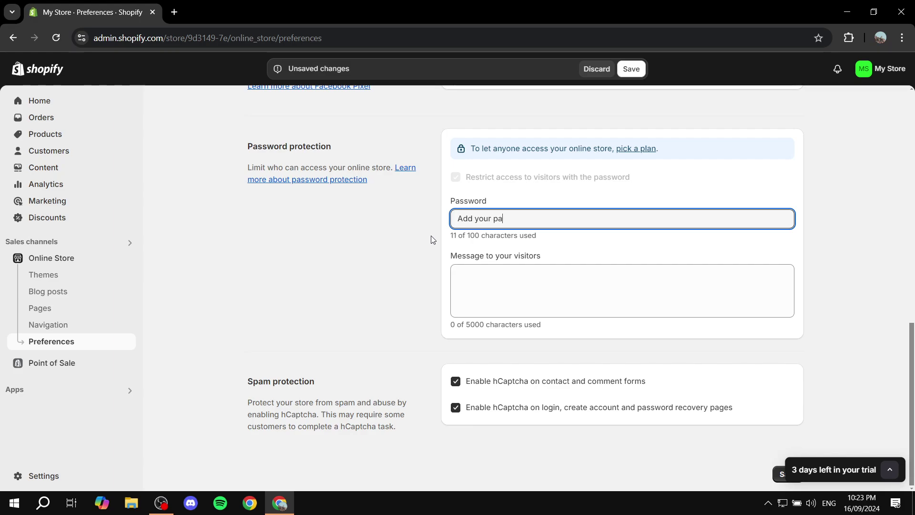
text(ssword)
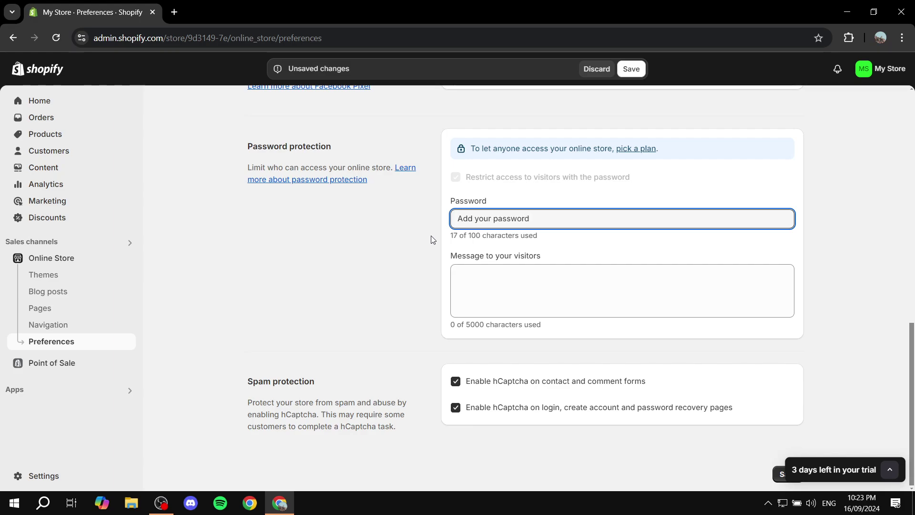
click(431, 241)
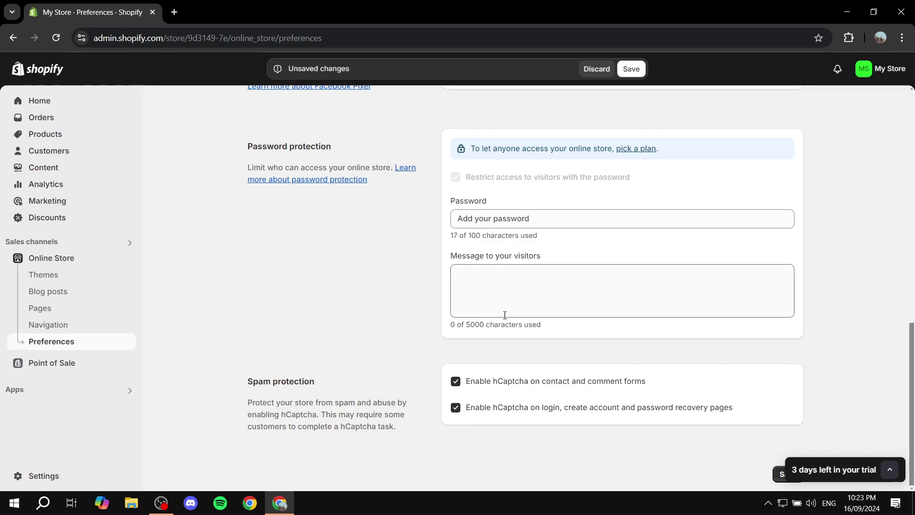
Type 'Expect us in 2025!' into the Message to your visitors box.
click(576, 285)
drag(443, 262, 553, 259)
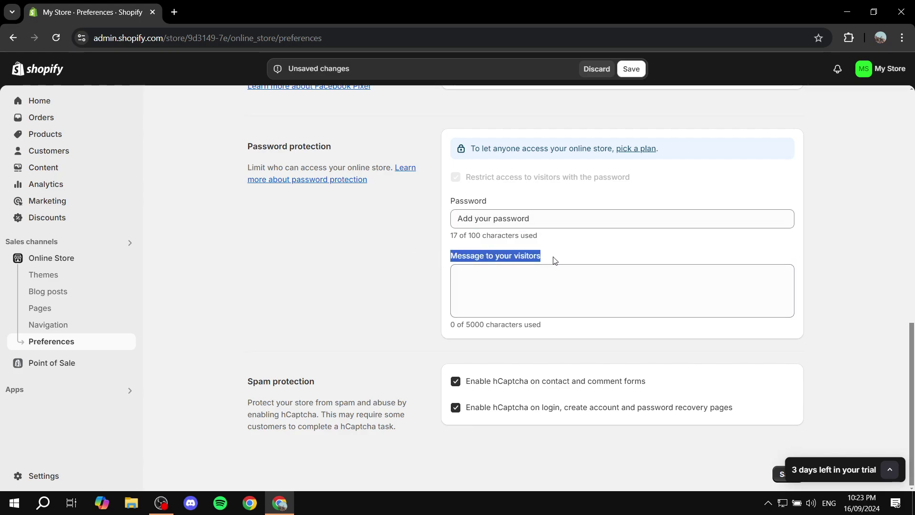
click(584, 279)
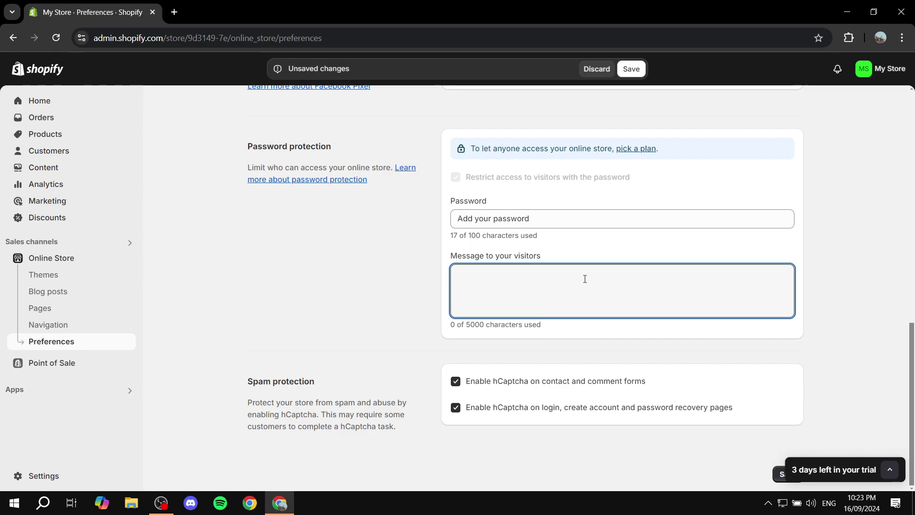
text(Expec)
text(t us )
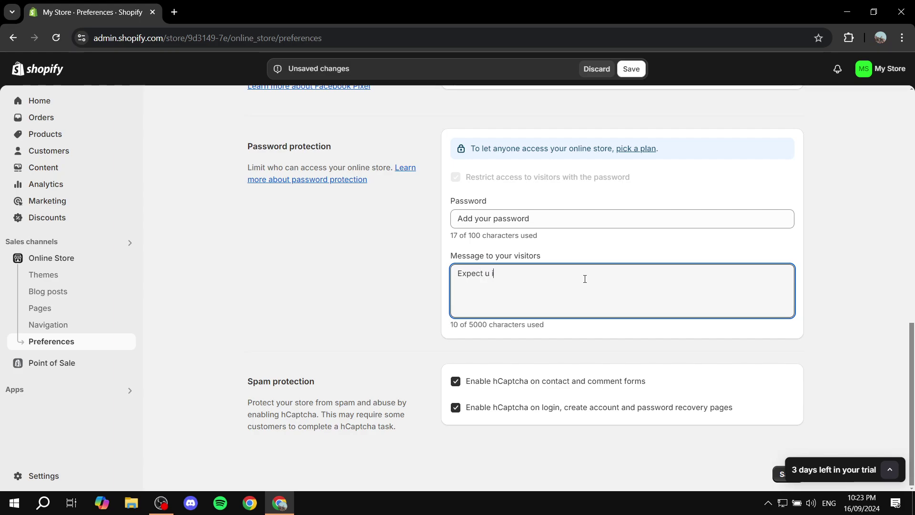
text(in 2025!)
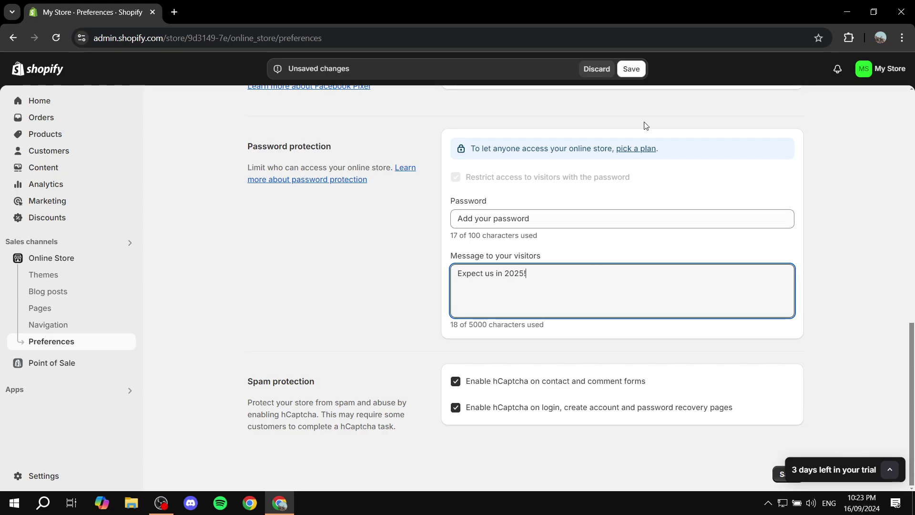
Save, reload the storefront, and highlight the 'Expect us in 2025!' message to confirm it.
click(631, 70)
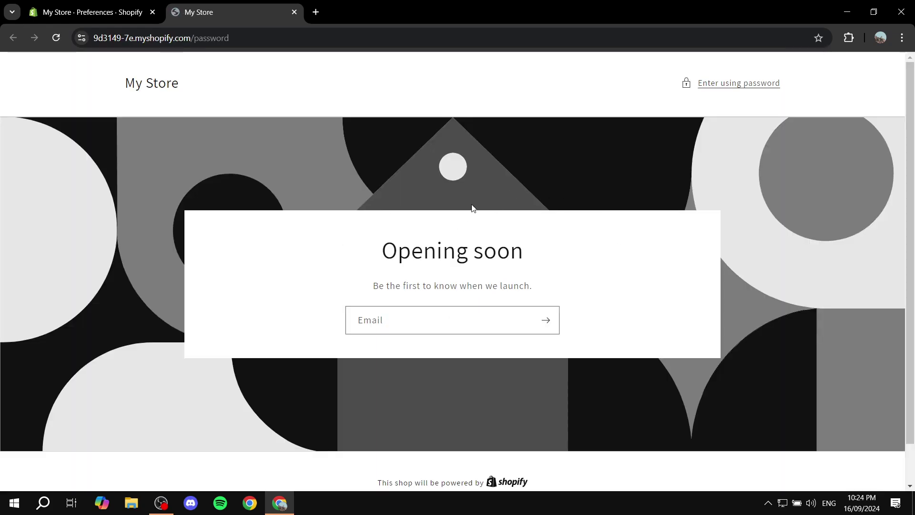
click(61, 40)
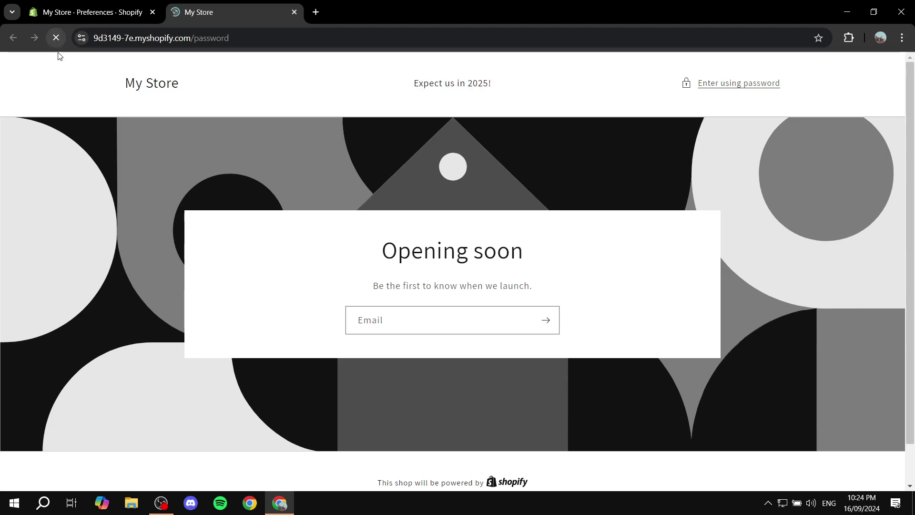
drag(415, 83, 546, 85)
click(546, 85)
drag(413, 88, 526, 89)
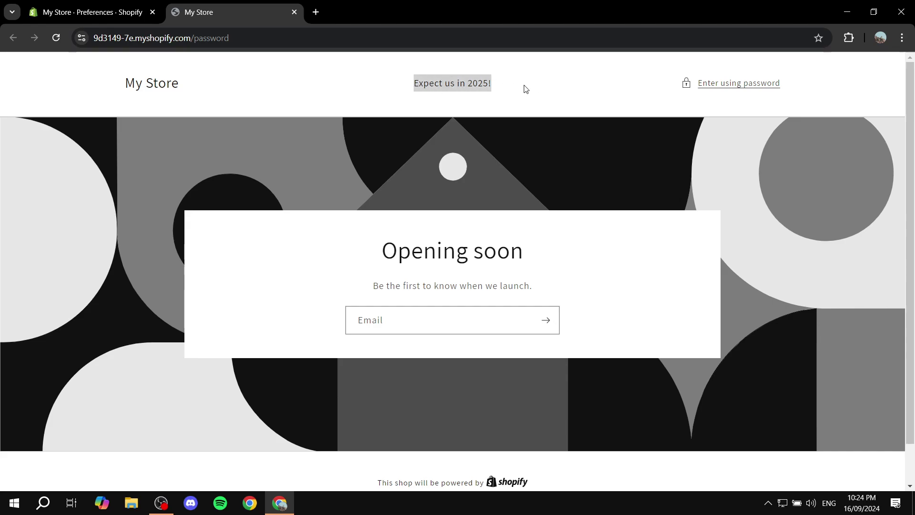
click(527, 91)
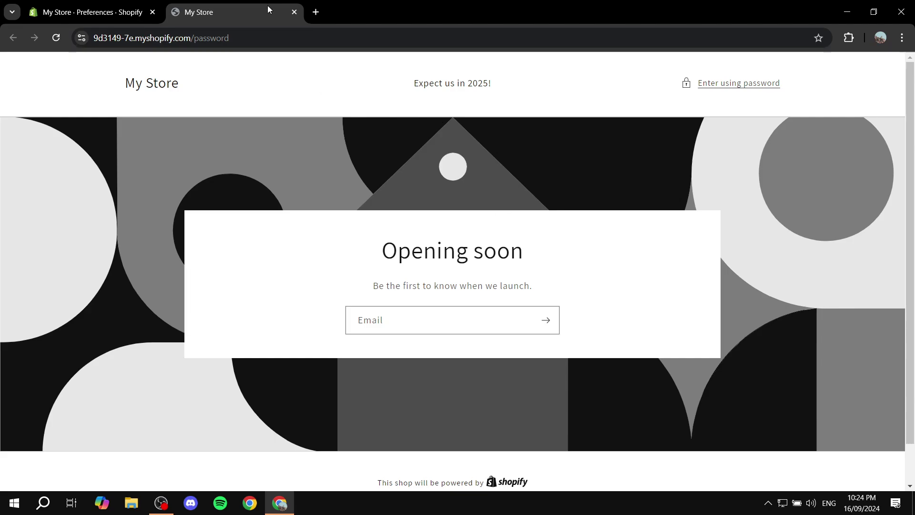
Return to Online Store Preferences, review the restrict-access option, and select the store password.
click(294, 12)
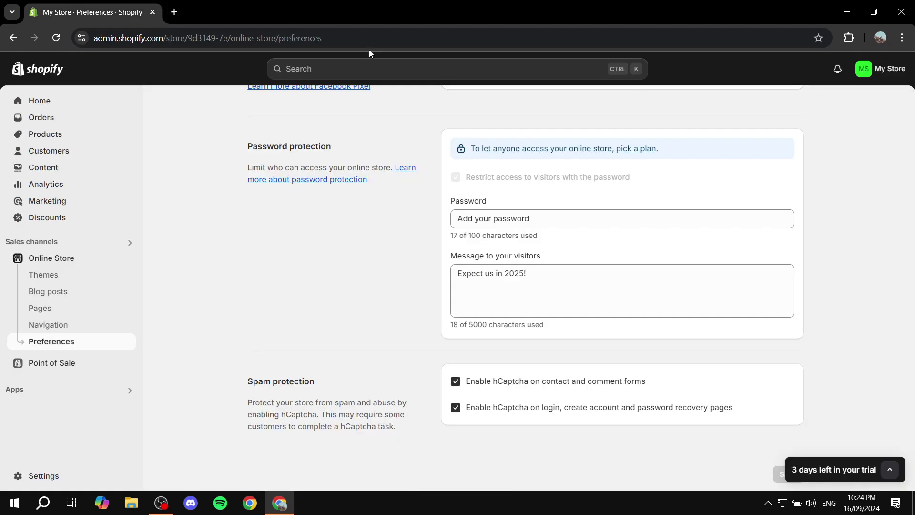
click(50, 258)
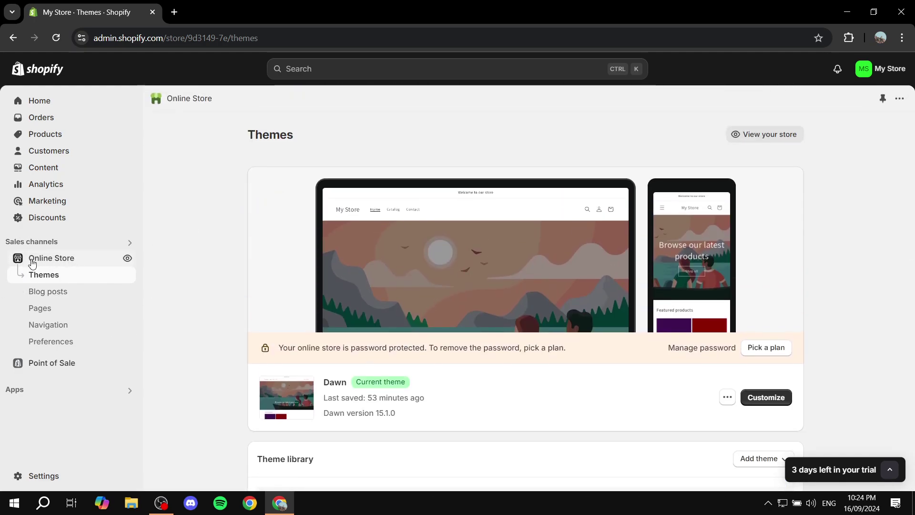
click(51, 341)
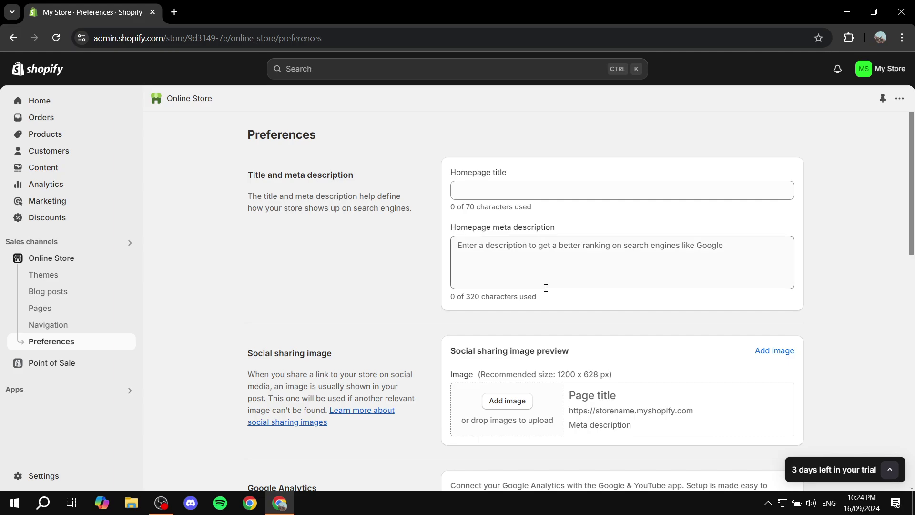
scroll(545, 289, down, 10)
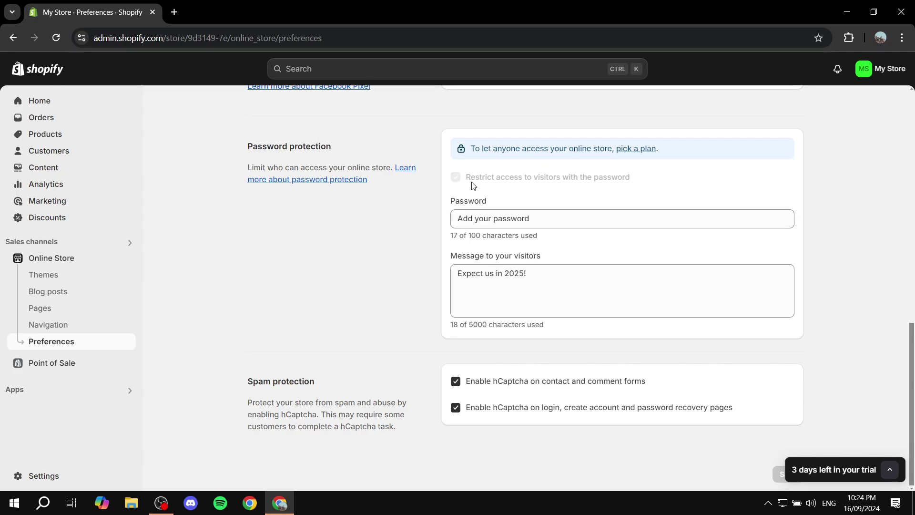
drag(473, 186, 680, 182)
click(681, 183)
drag(478, 184, 732, 188)
click(728, 188)
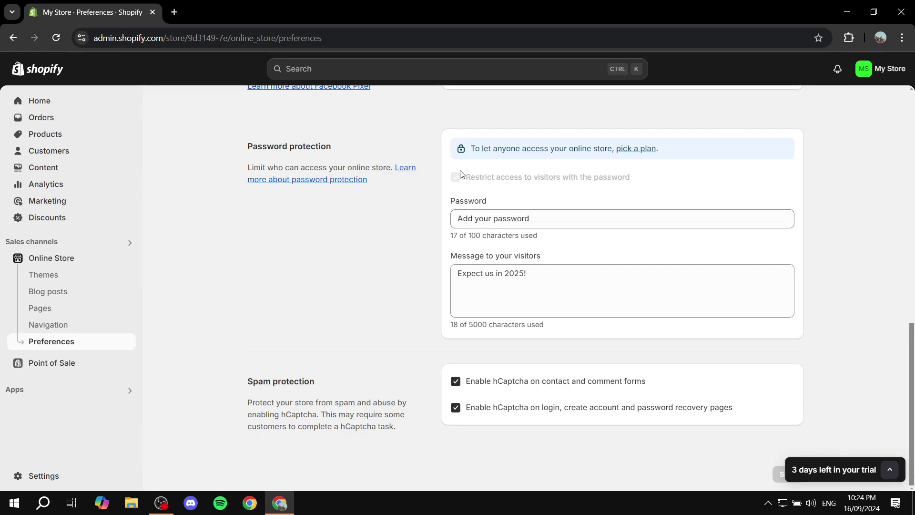
drag(585, 221, 233, 201)
Delete the store password and the visitor message, then attempt to save.
key(BackSpace)
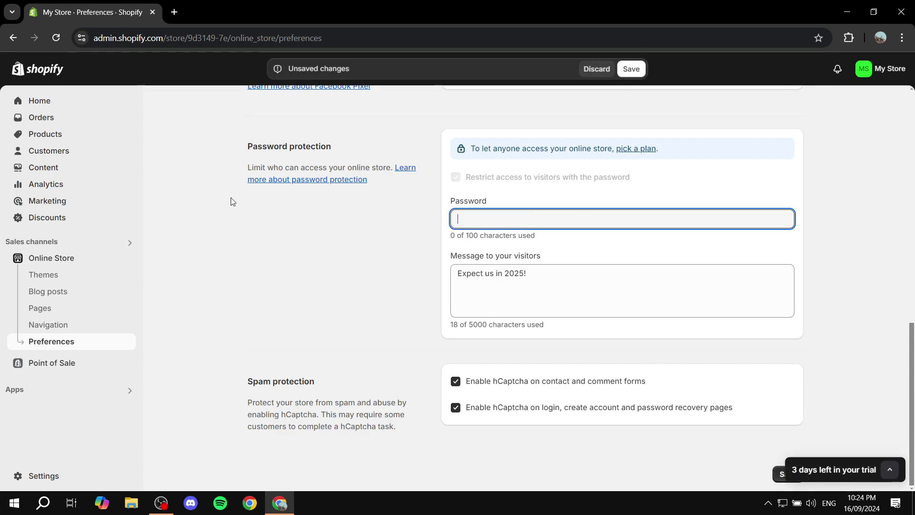
drag(582, 292, 354, 268)
key(BackSpace)
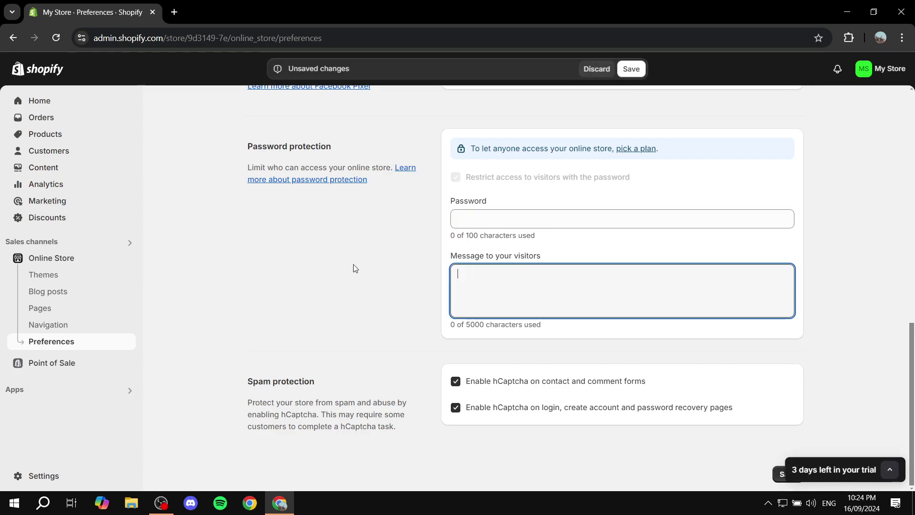
click(630, 69)
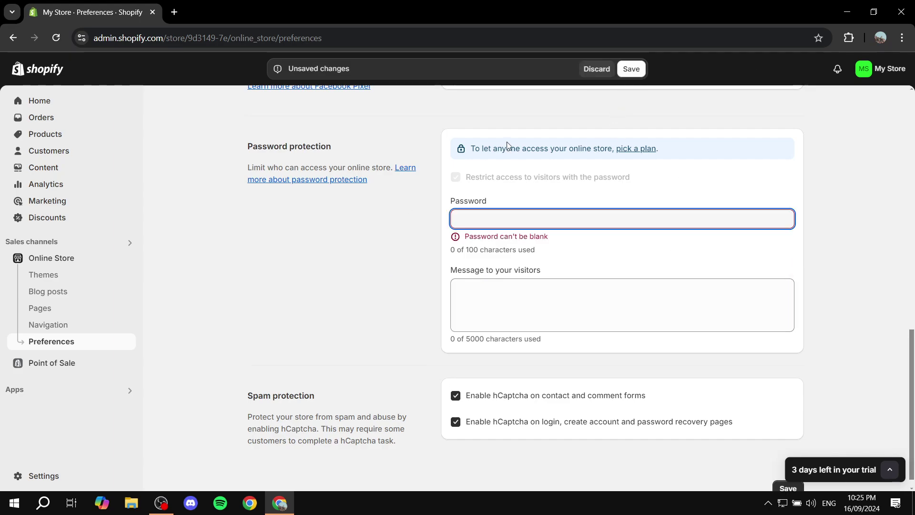
Enter a new 3-character store password and save the settings.
click(534, 223)
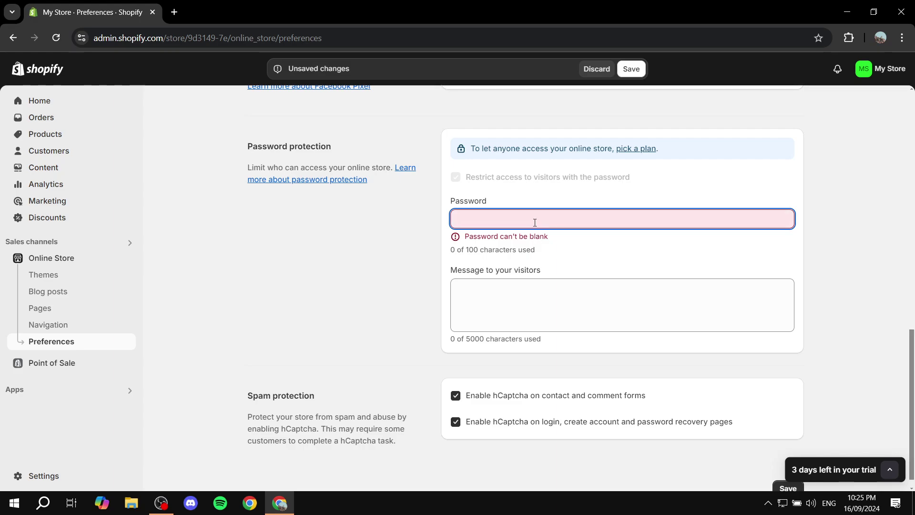
text(1)
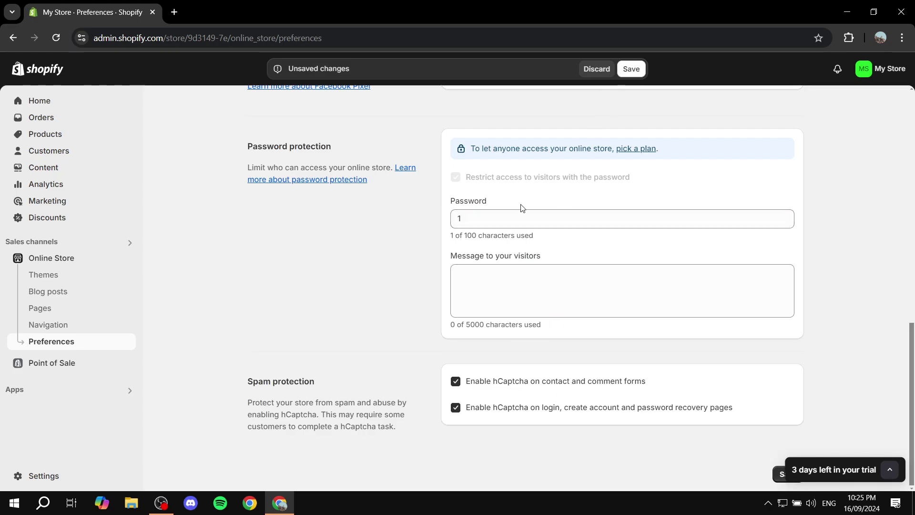
click(508, 220)
text(23)
click(632, 68)
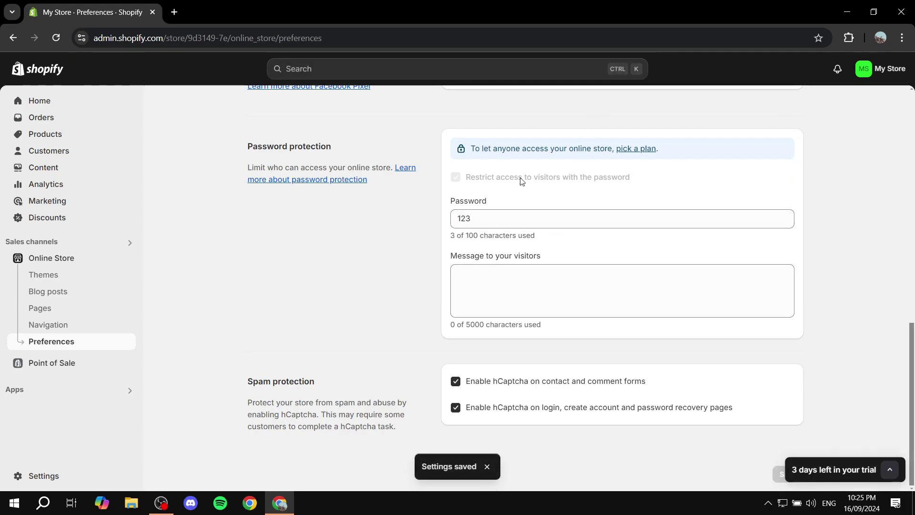
drag(654, 177, 463, 180)
click(688, 189)
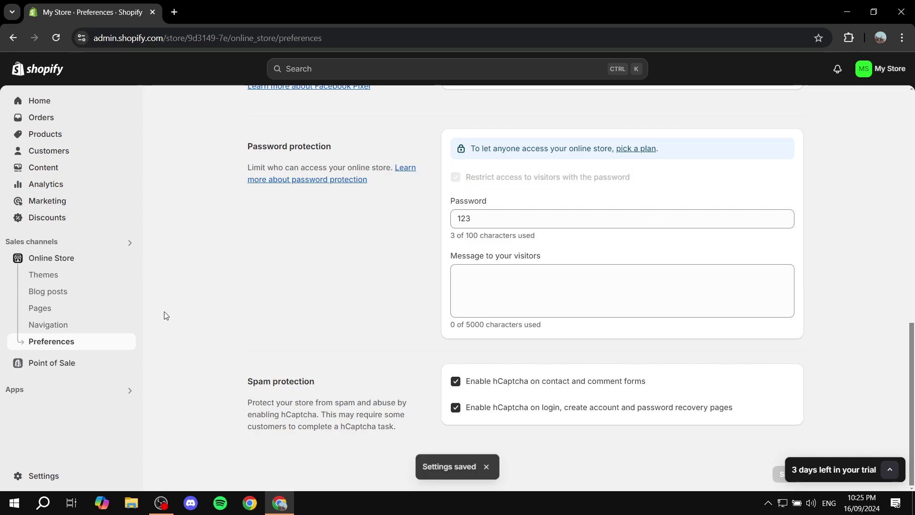